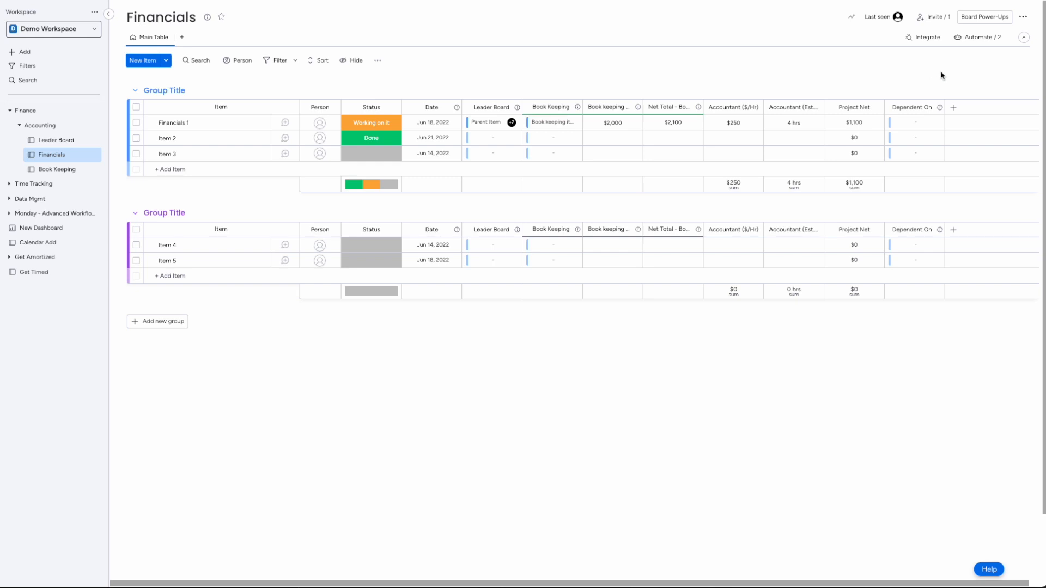
Step: Edit the board automation triggered when Status changes to Working on it, setting its Date push to 5 days
left_click(971, 43)
left_click(962, 39)
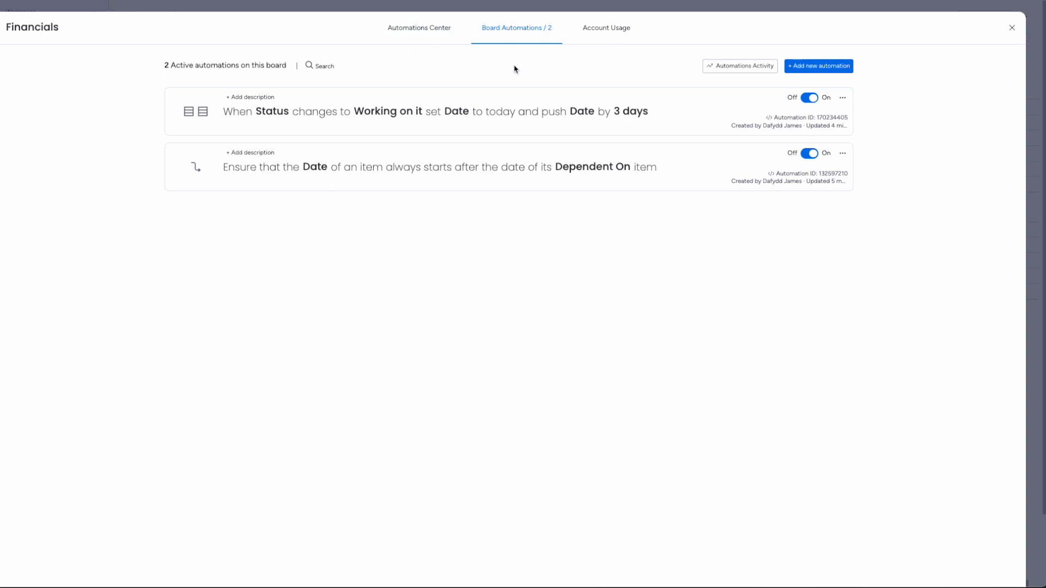
left_click(843, 100)
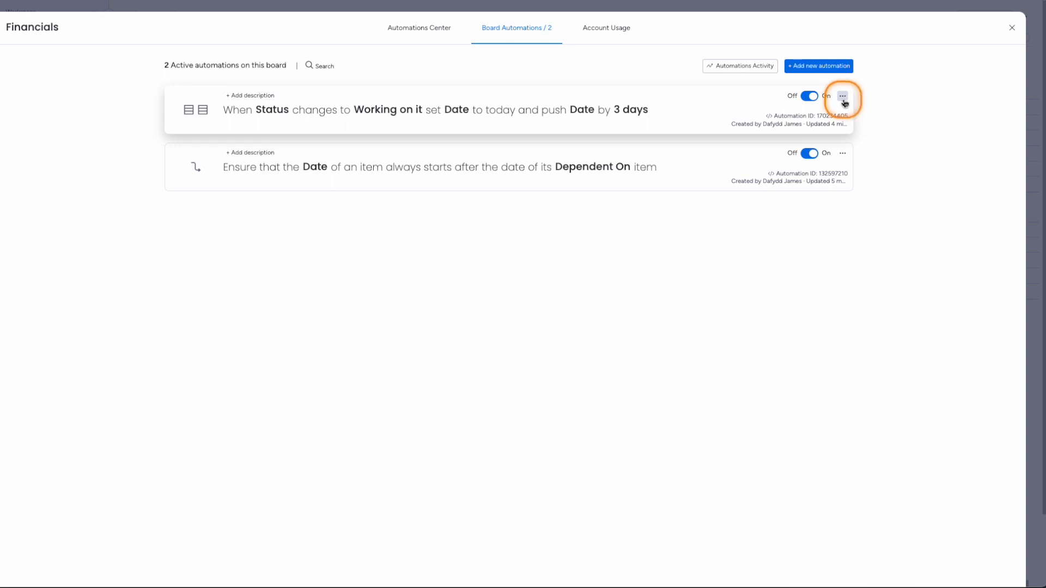
left_click(843, 98)
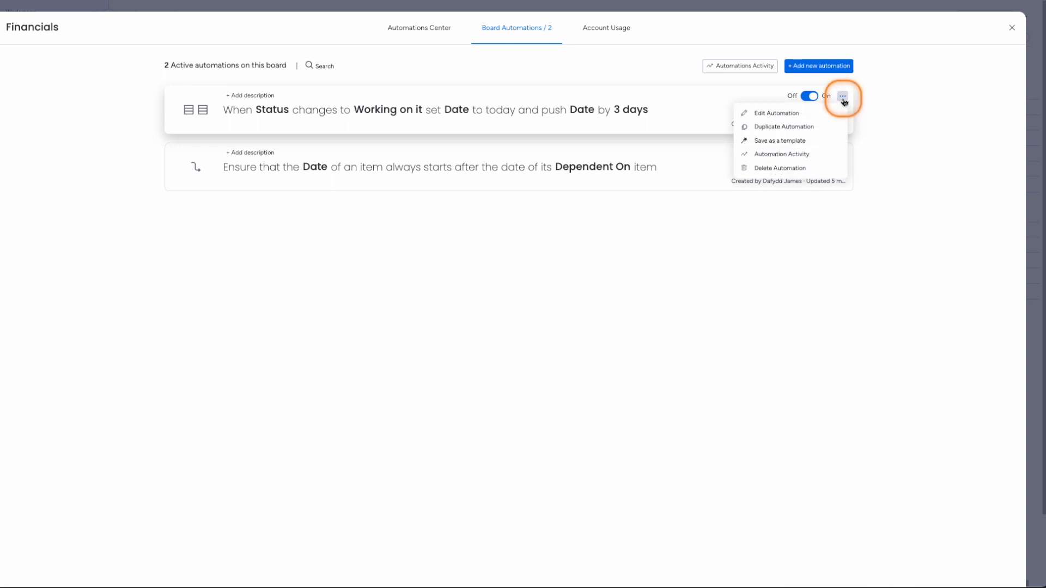
left_click(791, 117)
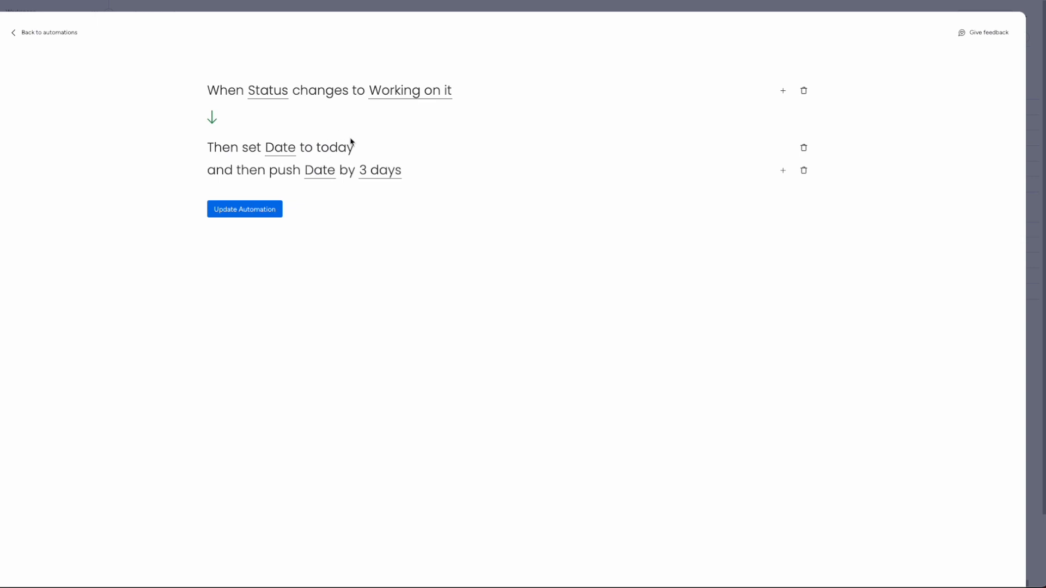
left_click(369, 178)
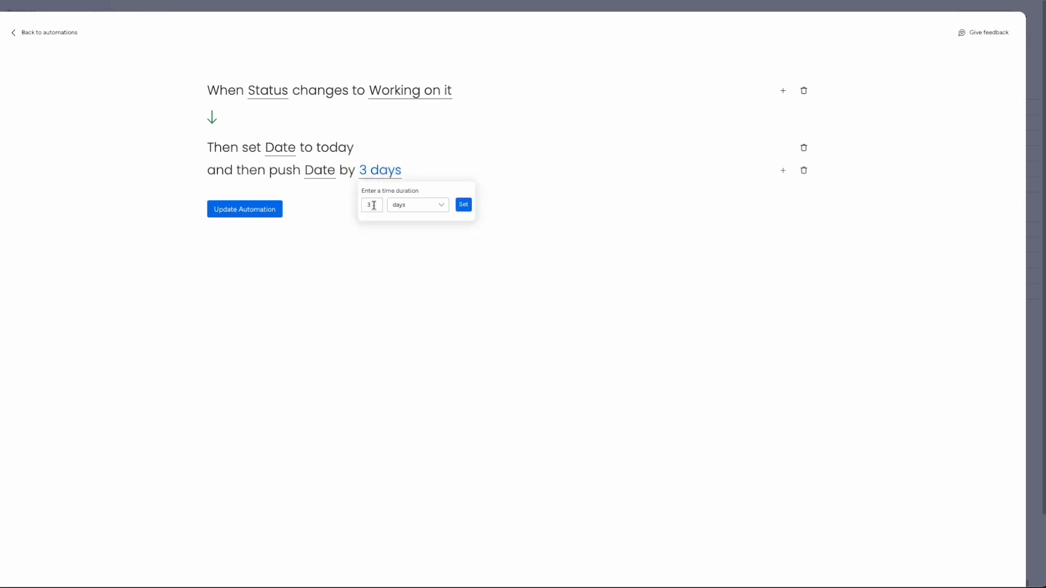
left_click(370, 173)
type("5")
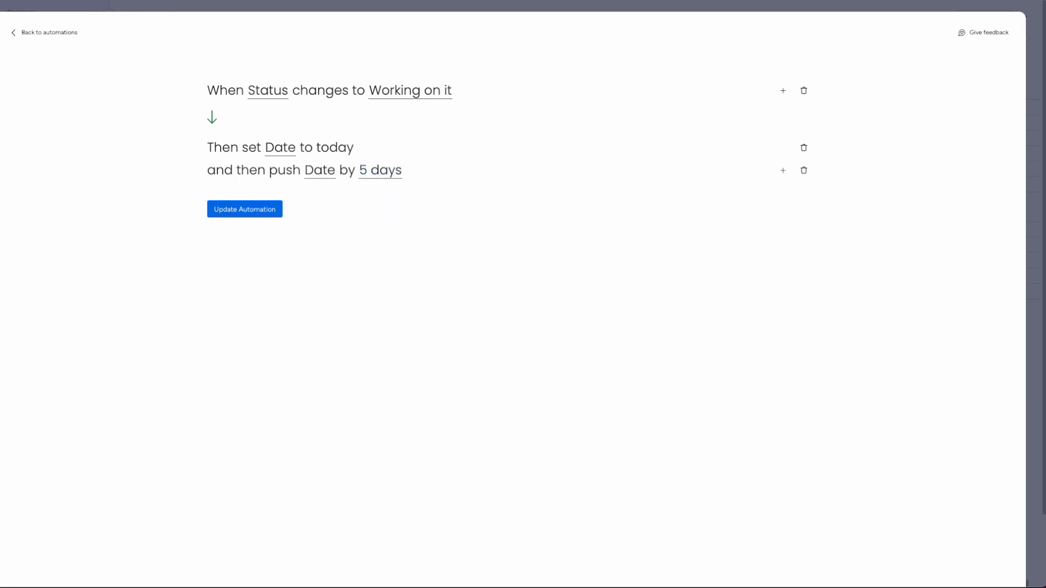
Step: Add an only-if condition requiring a newly created status column to be Vancouver, and update the automation
left_click(783, 92)
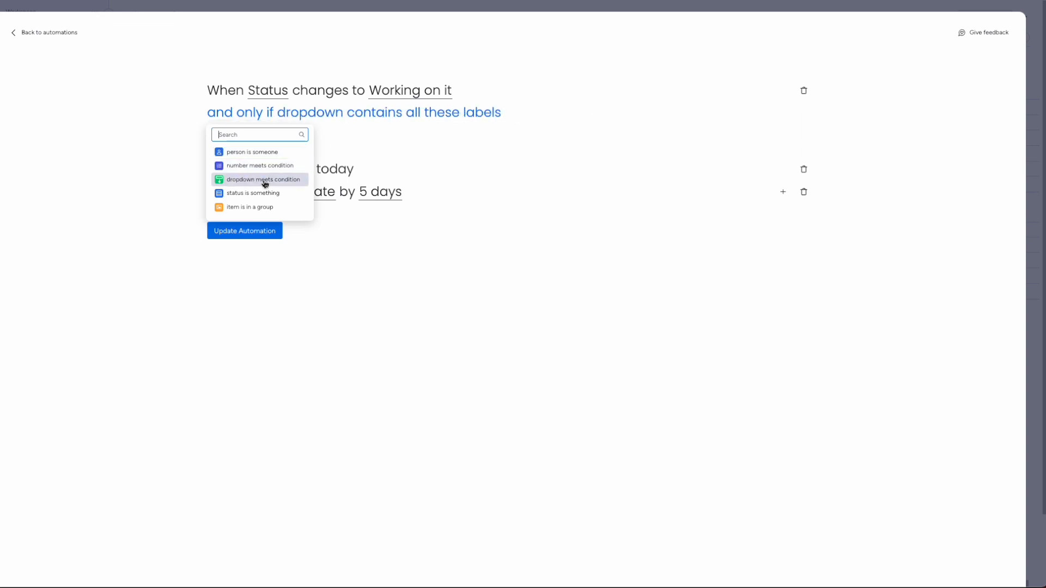
left_click(240, 196)
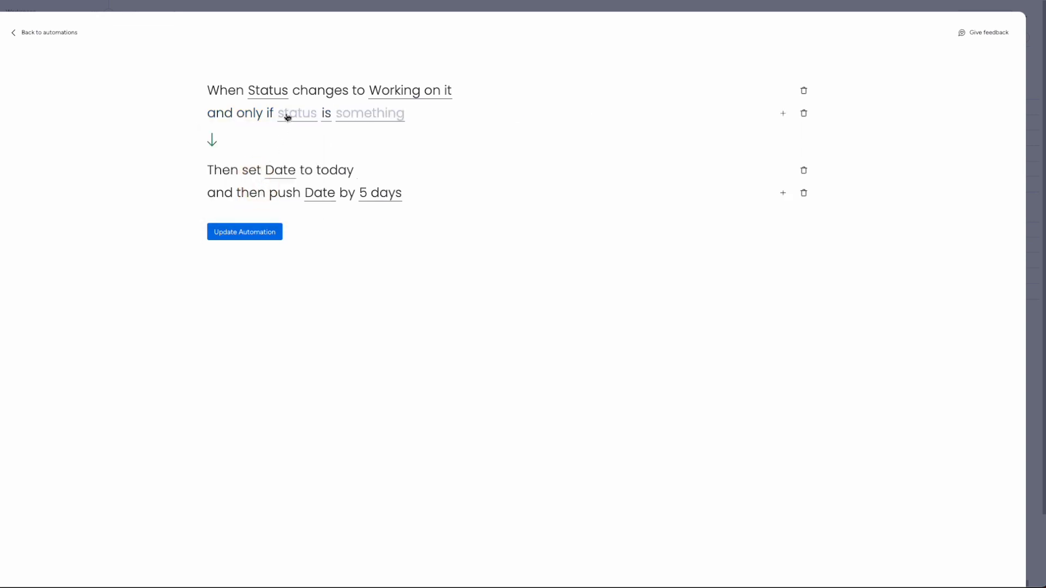
left_click(293, 116)
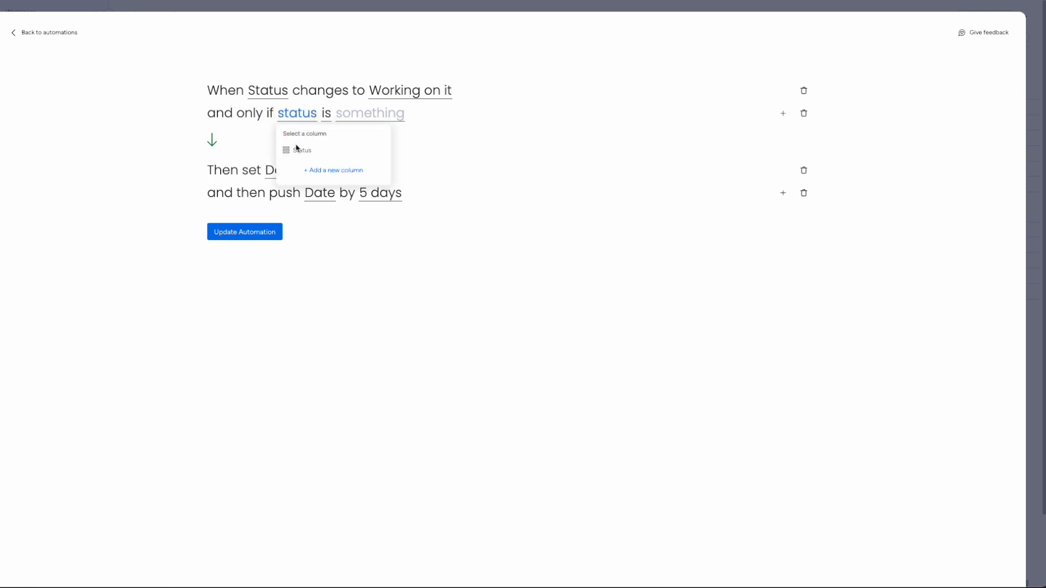
left_click(314, 172)
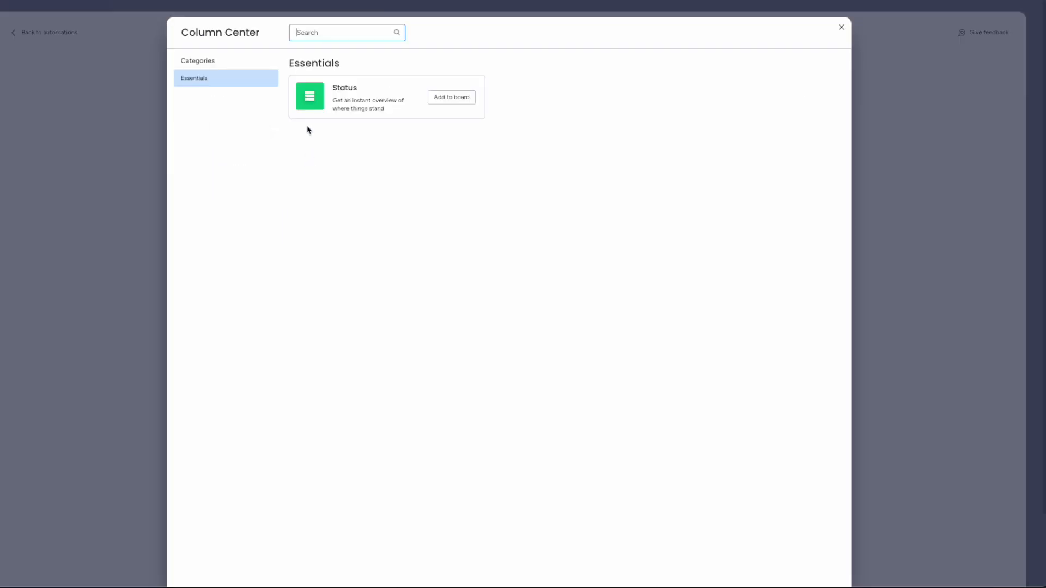
left_click(440, 100)
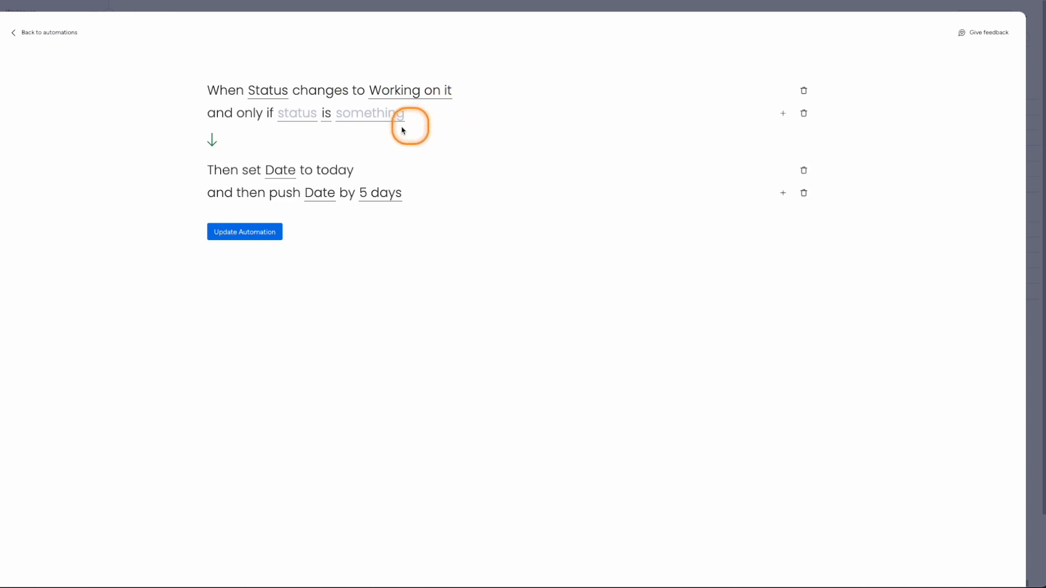
left_click(366, 114)
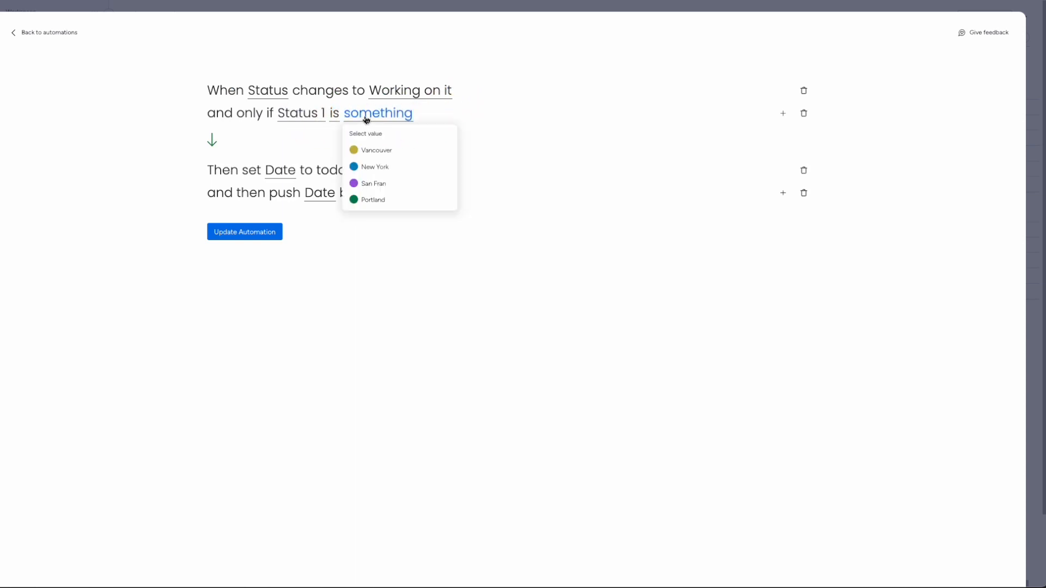
left_click(378, 155)
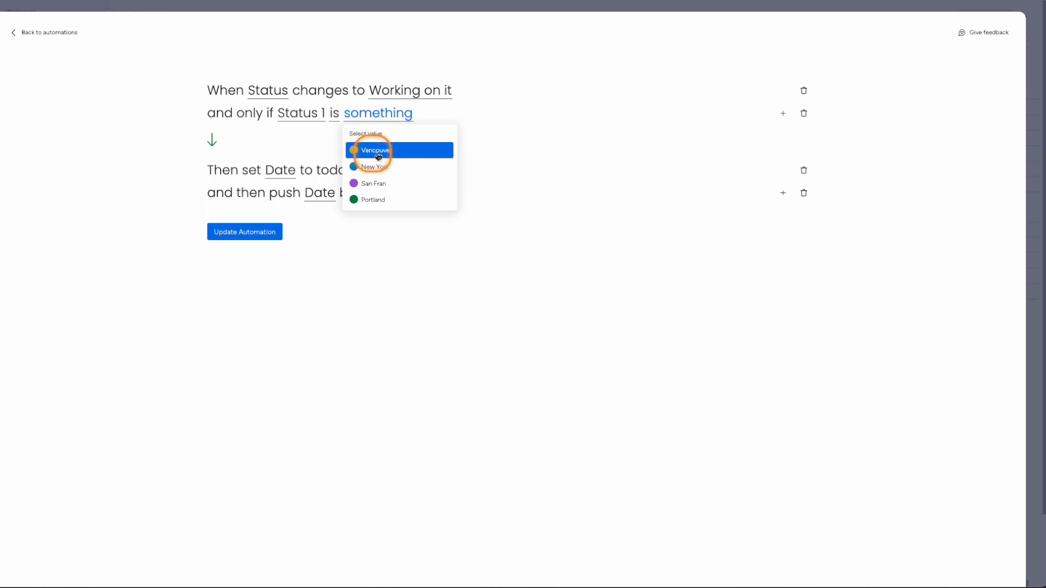
left_click(251, 233)
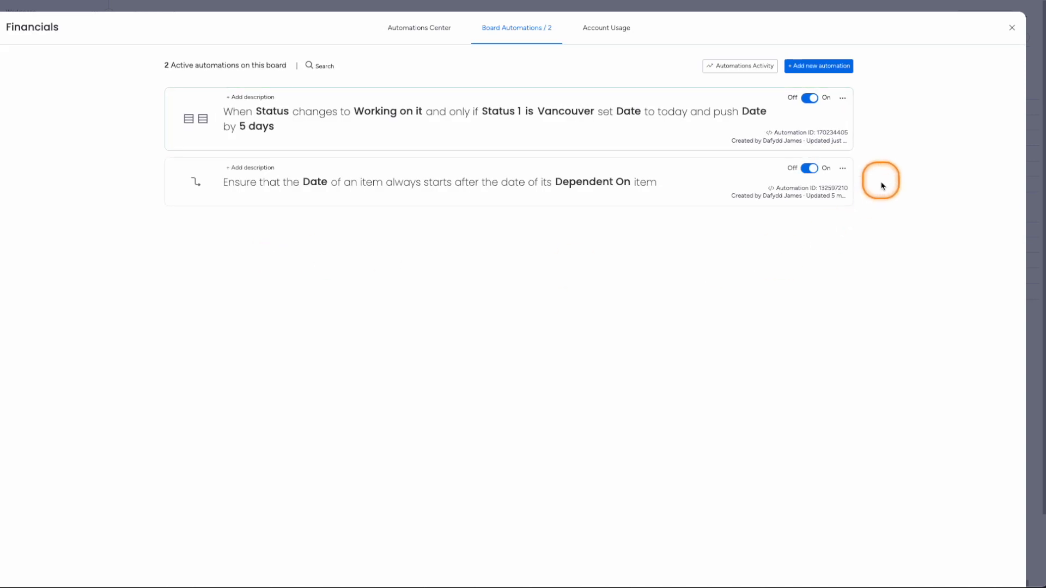
Step: Reopen the Working on it automation to review its conditions and actions, and return to the Financials board
left_click(842, 99)
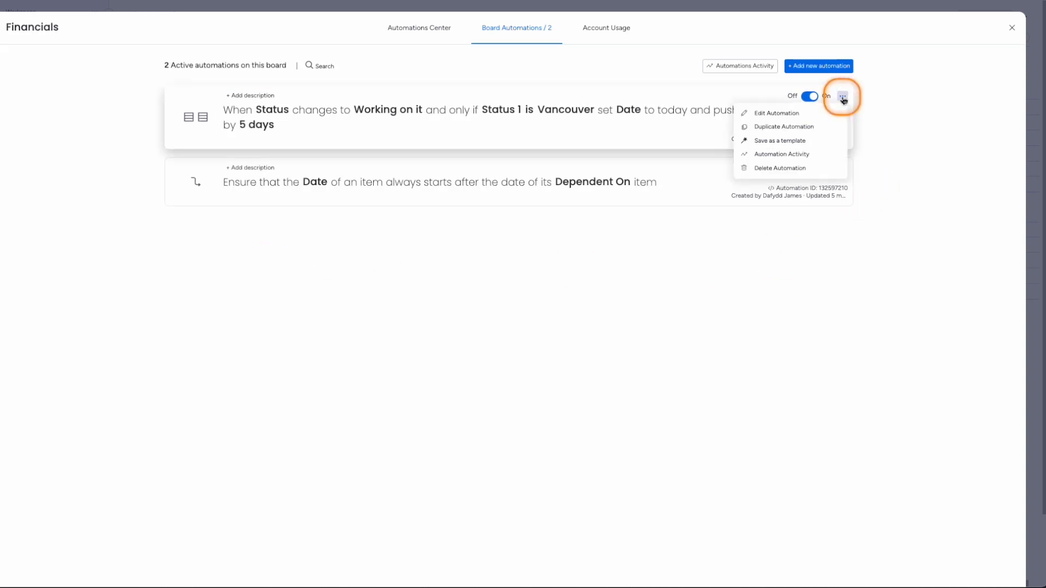
left_click(754, 113)
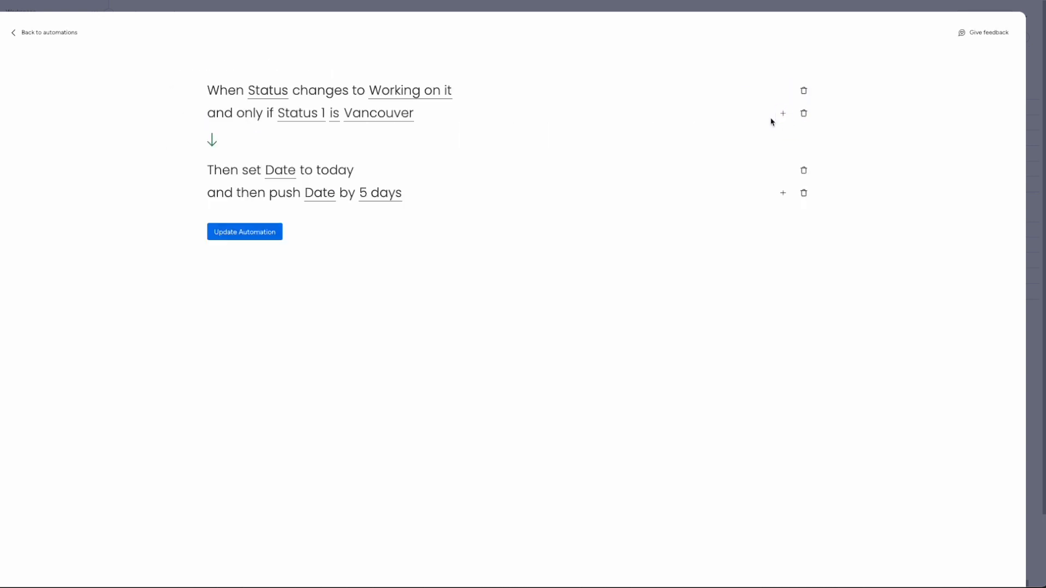
left_click(746, 113)
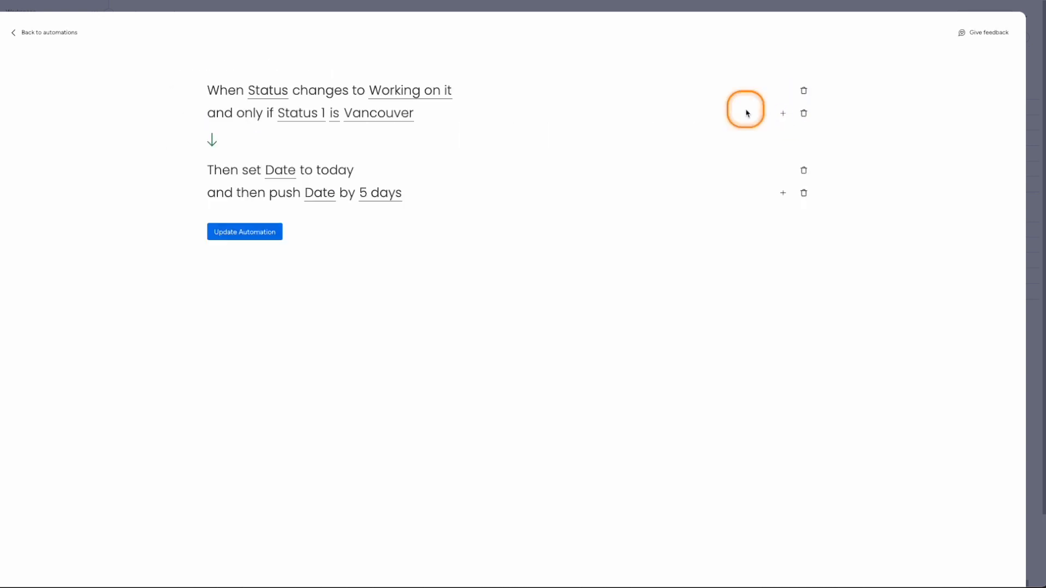
left_click(71, 32)
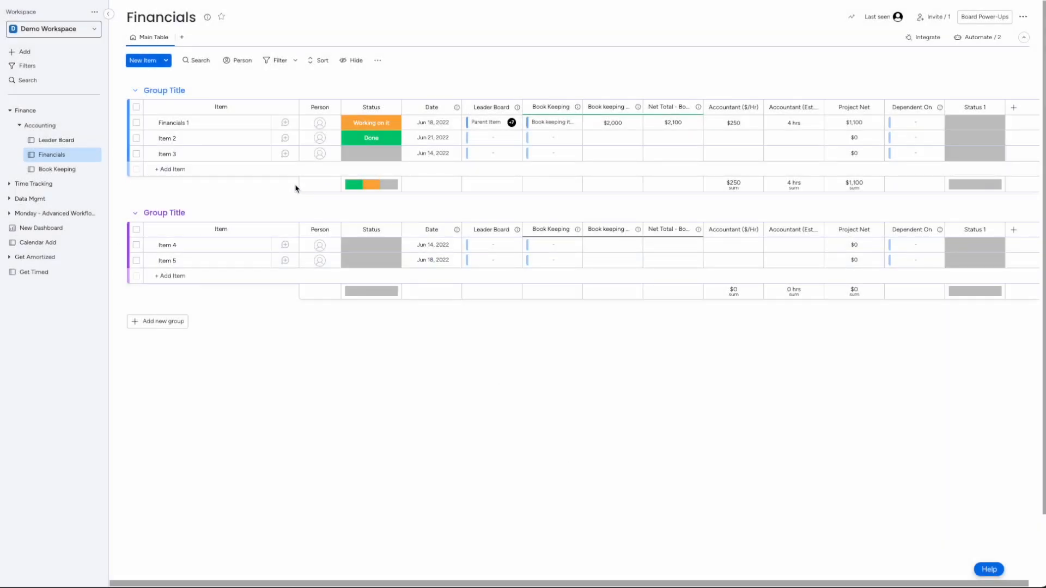
Step: Expand the subitems of Financials 1 and open the selection of parent columns to copy
left_click(334, 113)
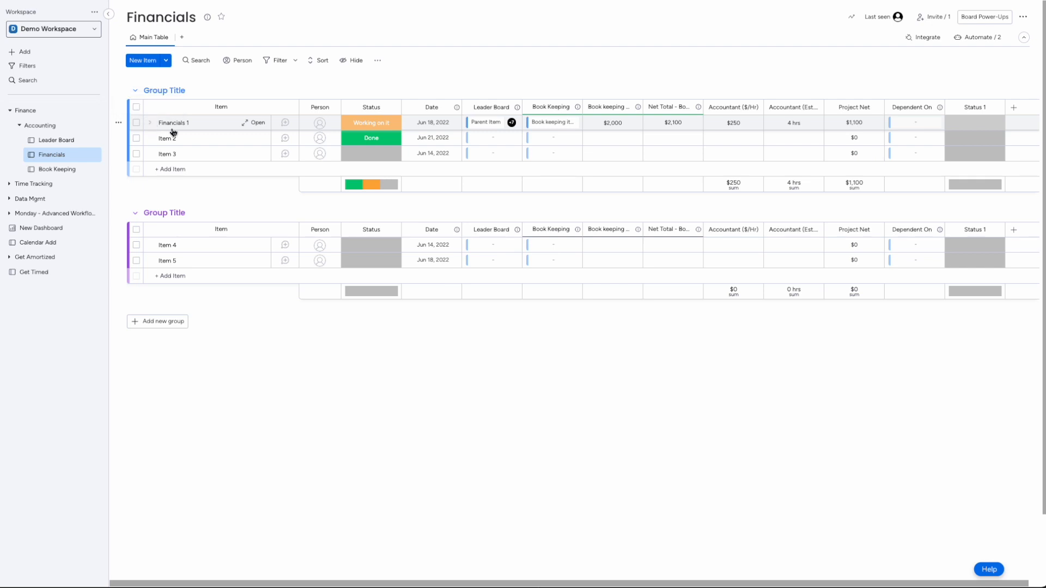
left_click(150, 125)
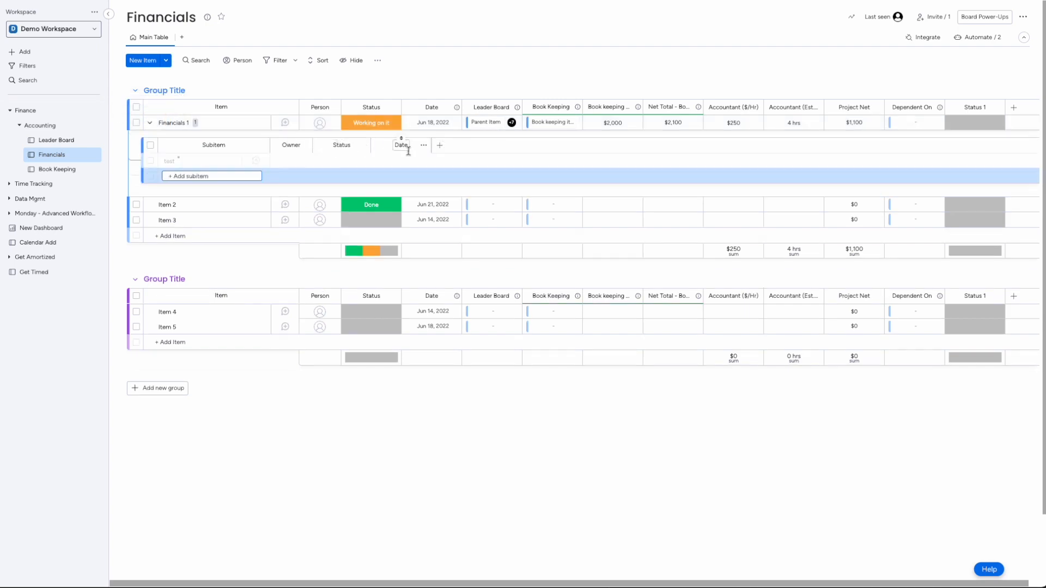
left_click(440, 146)
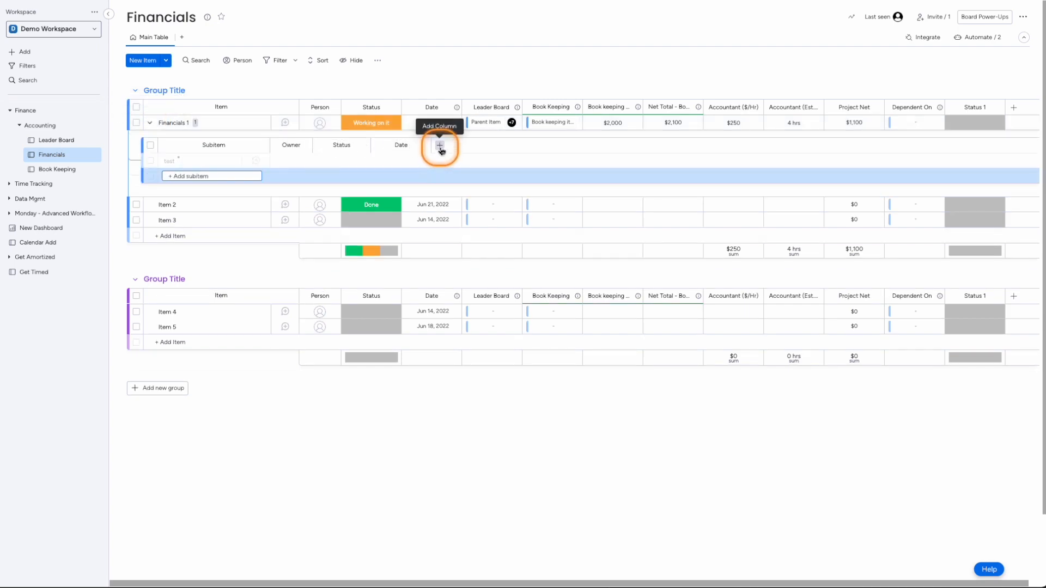
left_click(441, 148)
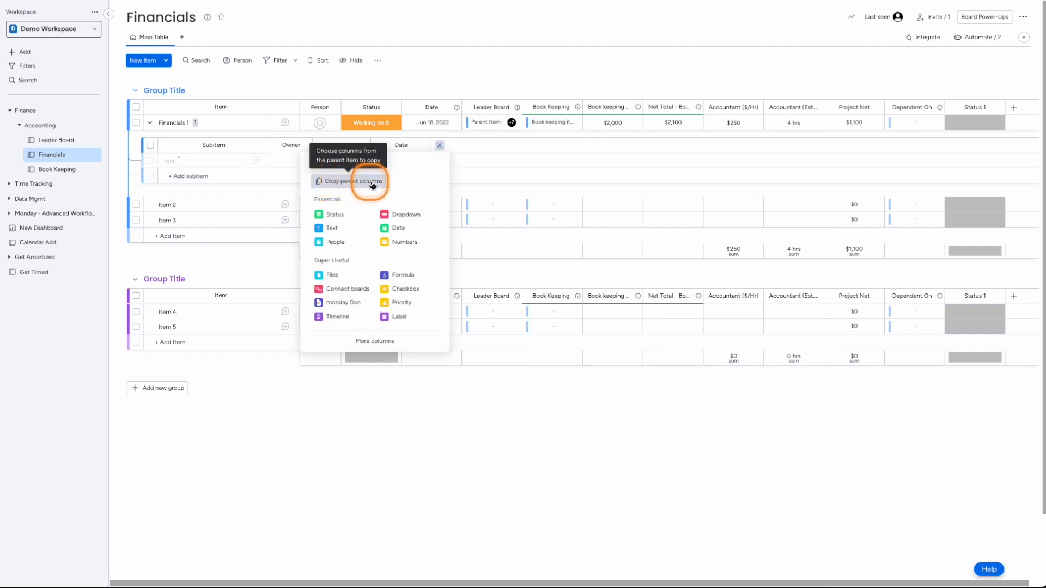
left_click(349, 183)
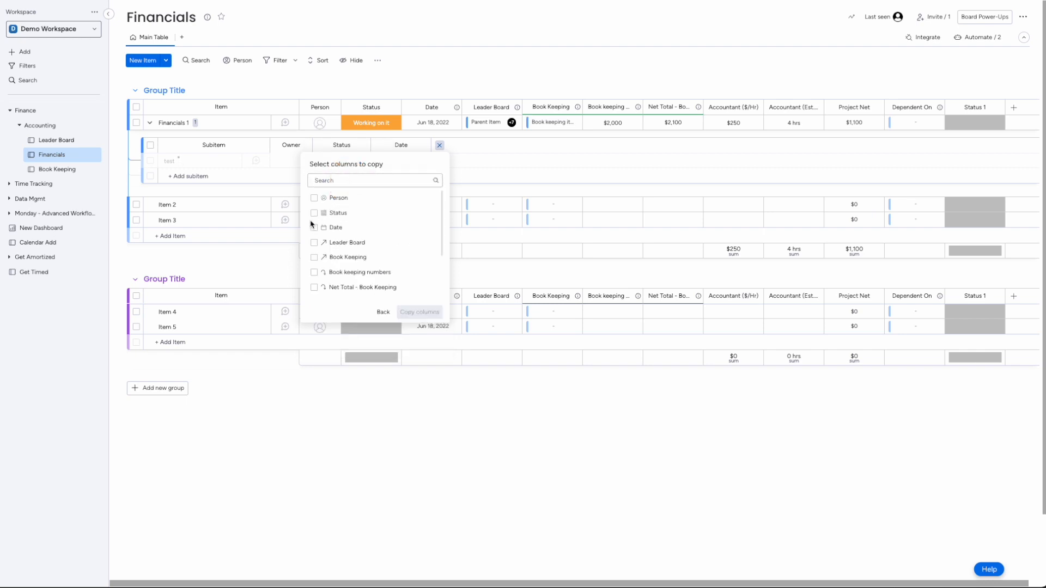
Step: Copy the parent columns Accountant ($/Hr), Accountant (Est. Hours) and Status 1 to the subitems, and dismiss the sync notice
scroll(312, 223, "down", 3)
scroll(315, 219, "up", 3)
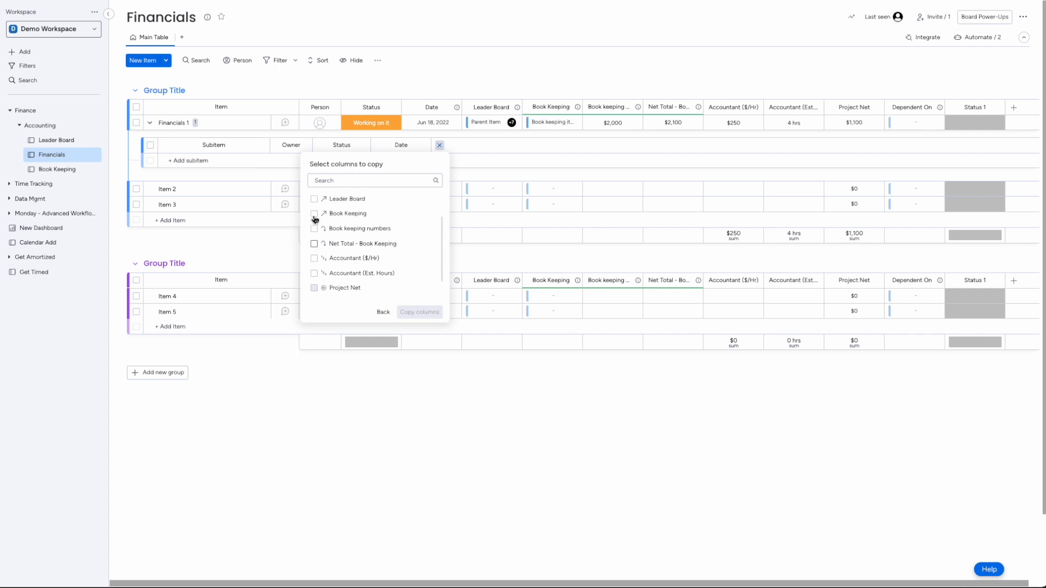
scroll(316, 218, "down", 2)
scroll(319, 218, "up", 2)
scroll(327, 229, "down", 3)
left_click(313, 232)
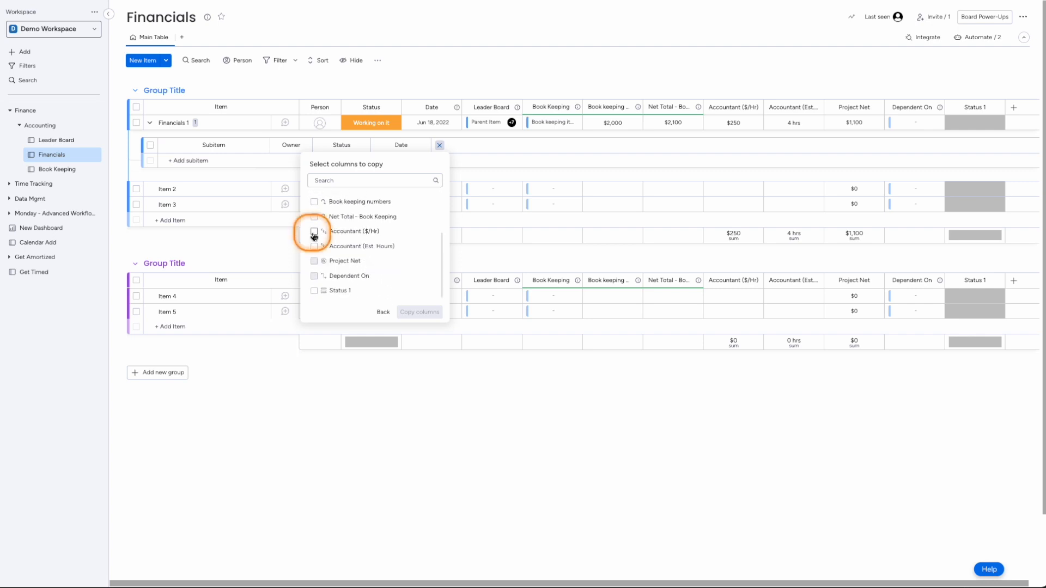
left_click(314, 246)
left_click(315, 292)
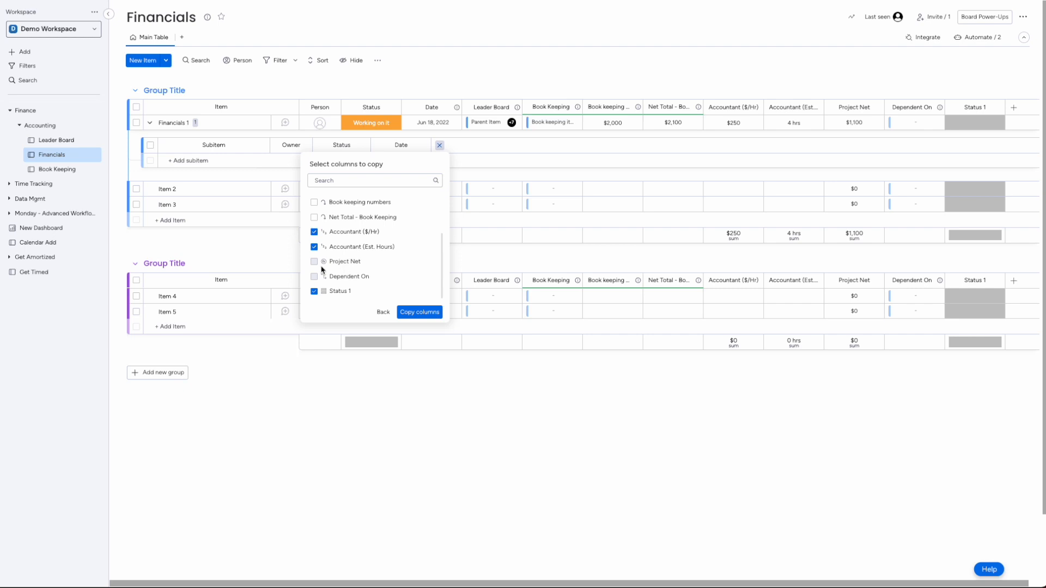
left_click(340, 269)
scroll(330, 262, "up", 3)
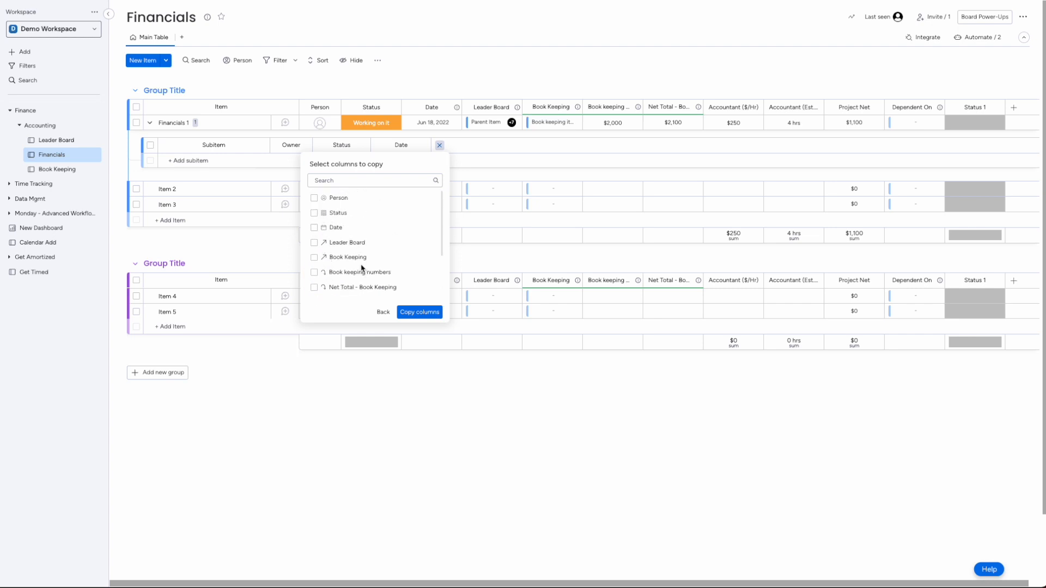
scroll(359, 269, "down", 3)
left_click(424, 315)
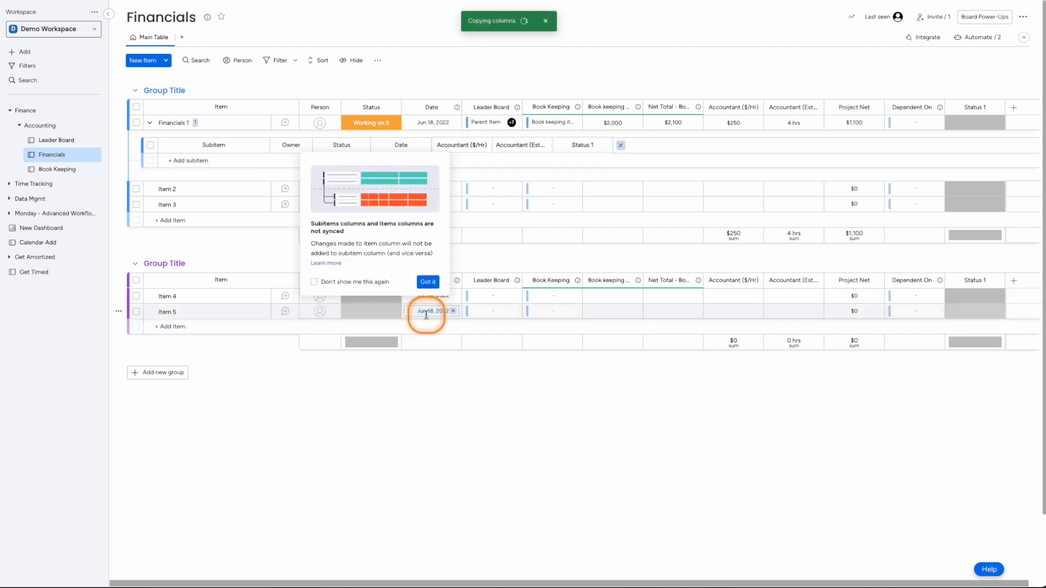
right_click(428, 282)
left_click(428, 283)
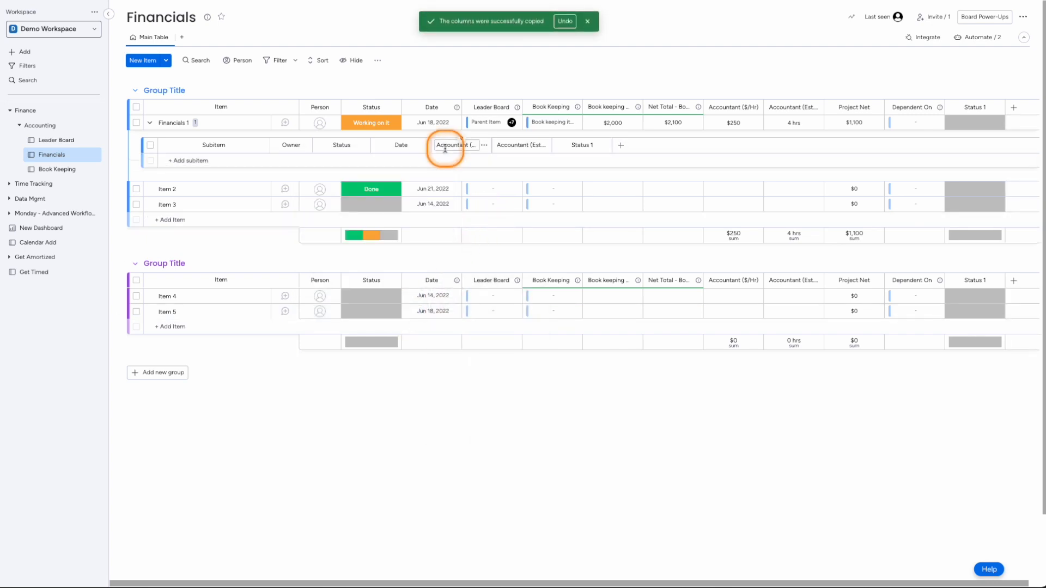
mouse_move(603, 149)
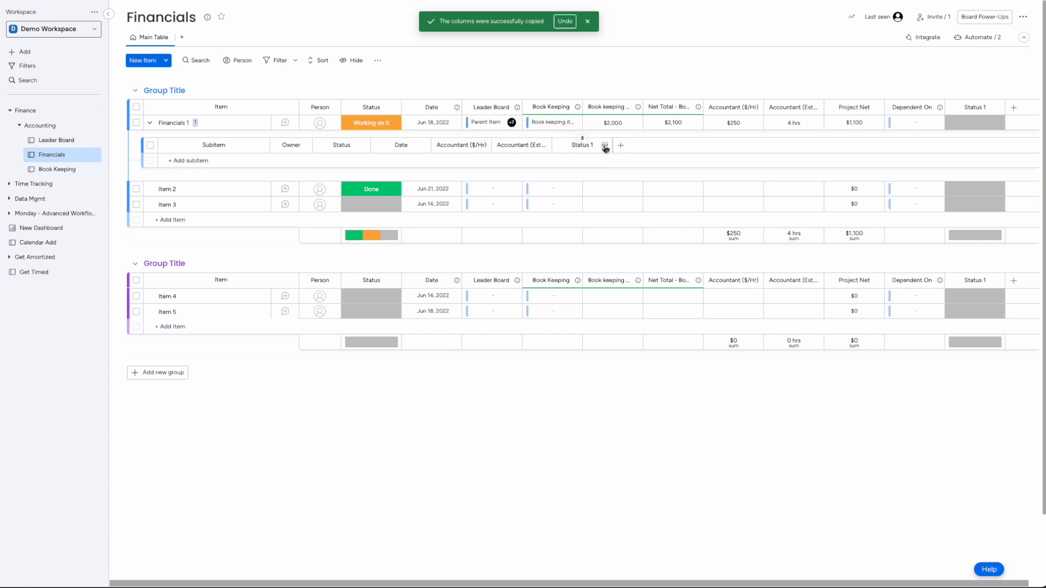